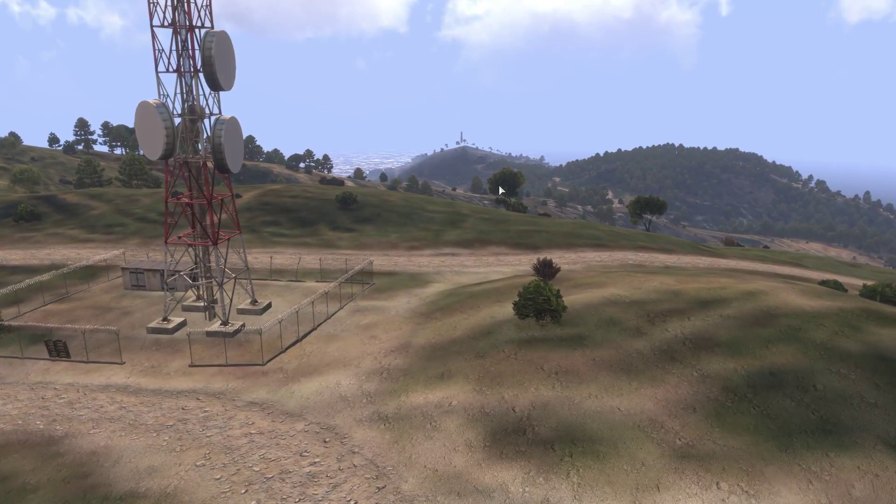
Frame the distant lighthouse hill with the camera and run setTerrainGrid 12.5 from the debug console
key("w")
key("w")
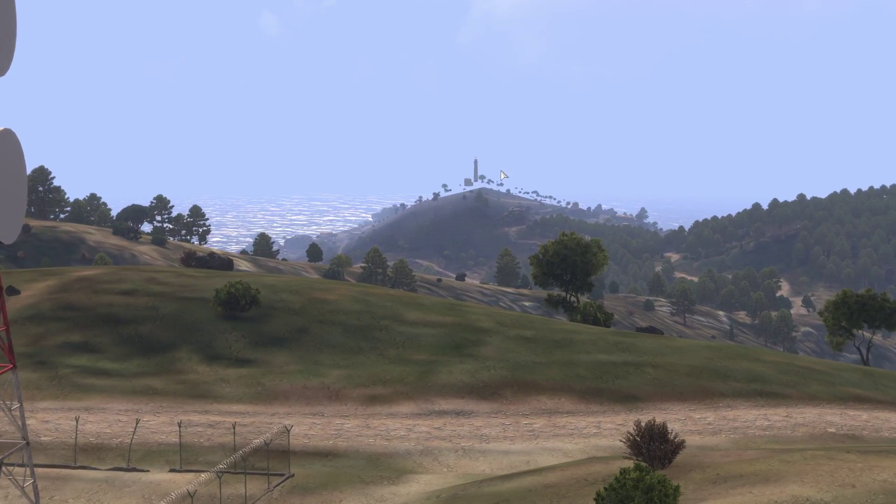
left_click_drag(500, 171, 498, 183)
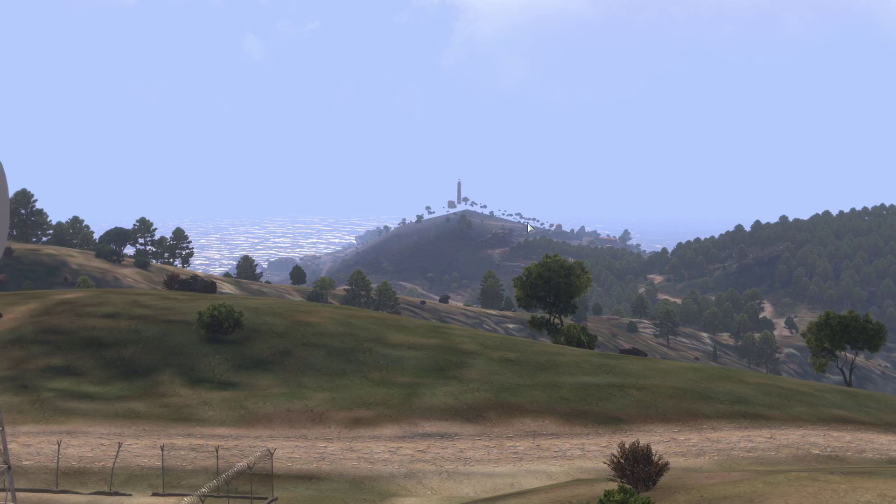
key("KP_Add")
left_click_drag(527, 222, 527, 220)
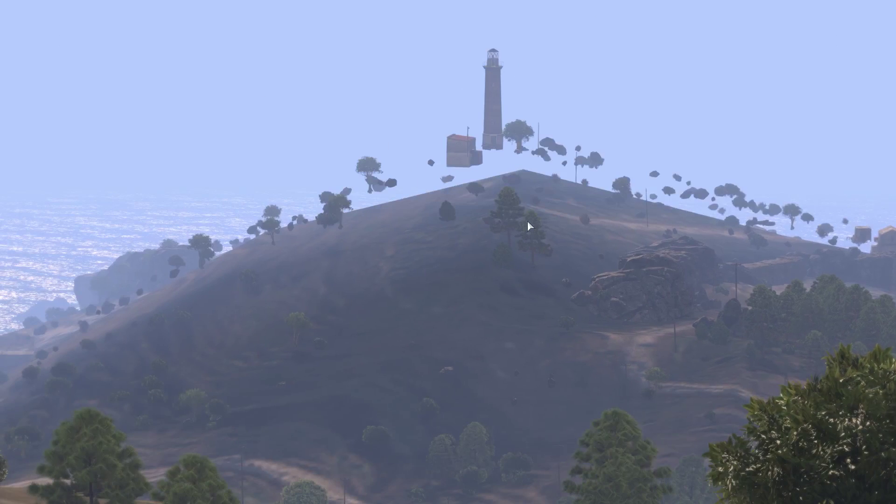
key("ctrl+d")
left_click_drag(345, 179, 334, 173)
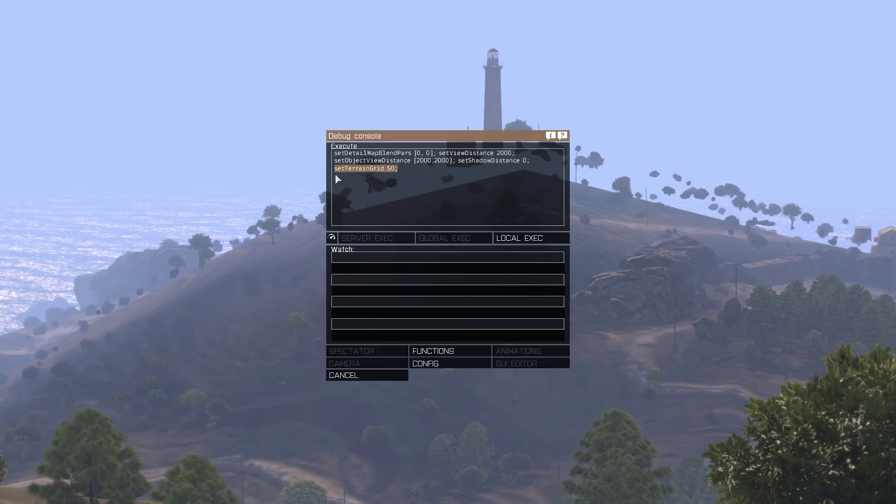
left_click(393, 170)
key("Escape")
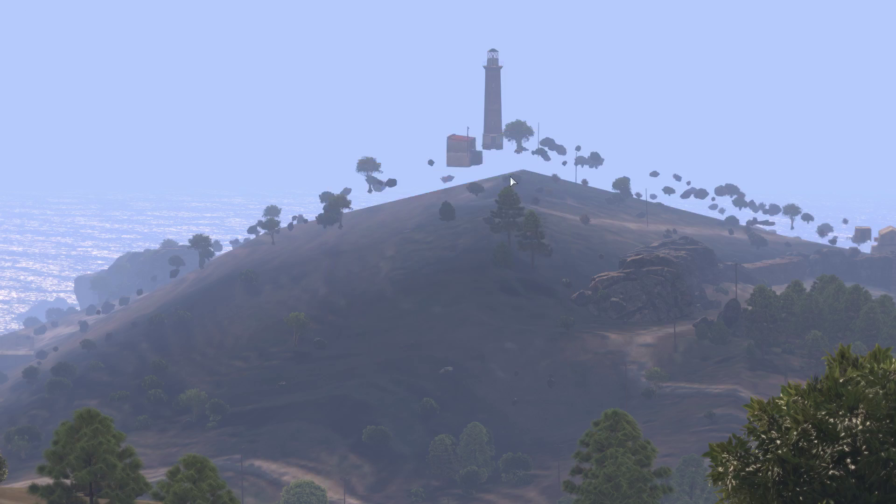
key("Escape")
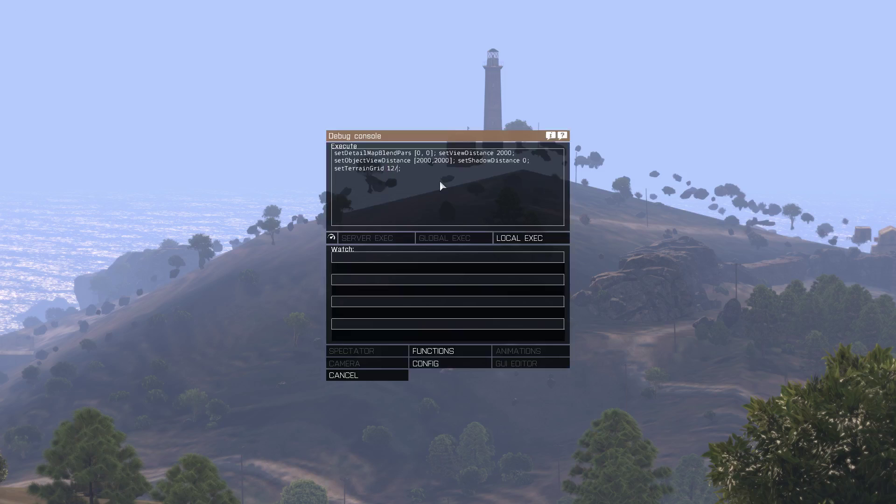
type(".5")
key("Escape")
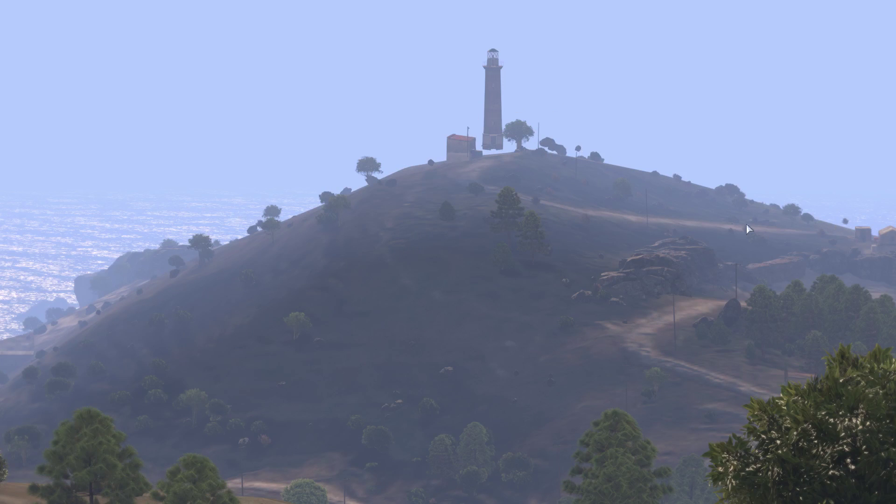
Compare terrain grid values 50 and 0 on the grassy area around the radio tower, ending with setTerrainGrid 1
key("Escape")
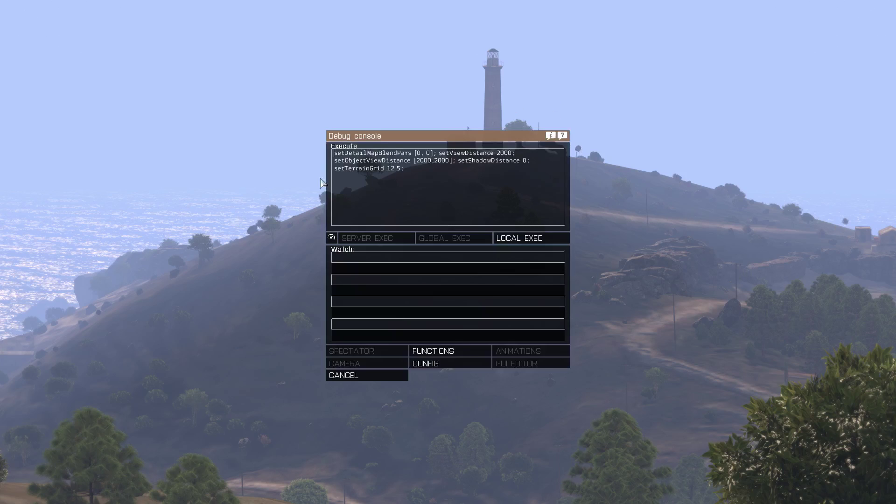
key("F1")
key("Escape")
key("Escape")
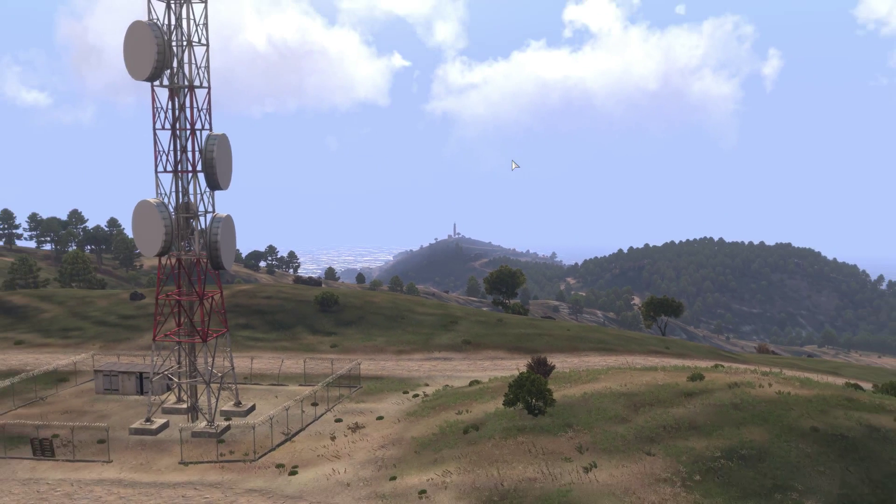
left_click_drag(512, 161, 508, 187)
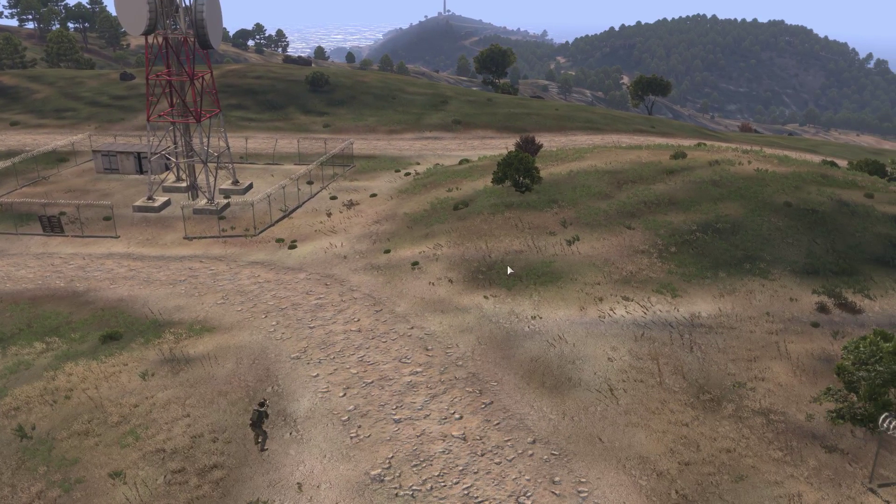
key("ctrl+d")
left_click_drag(388, 168, 401, 168)
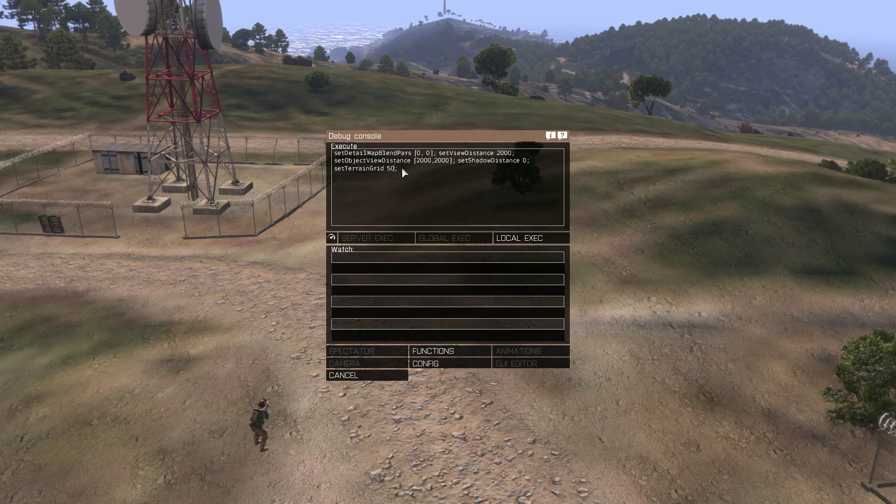
key("BackSpace")
key("BackSpace")
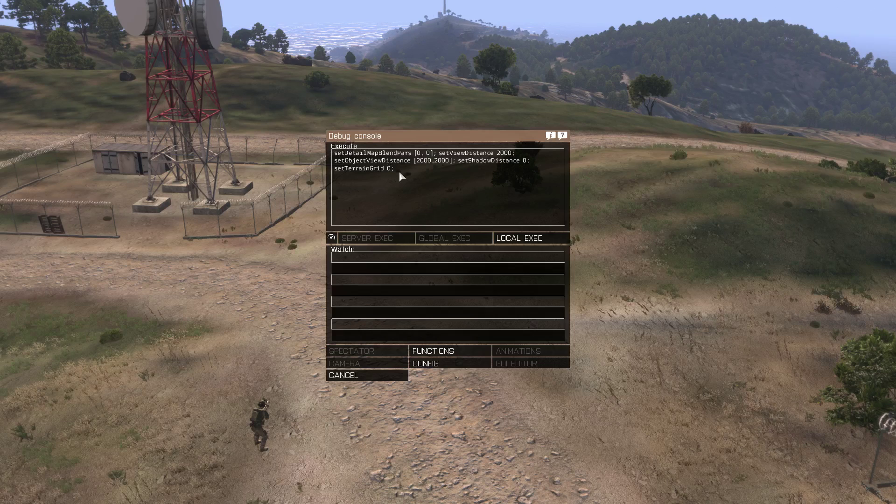
key("BackSpace")
type("1")
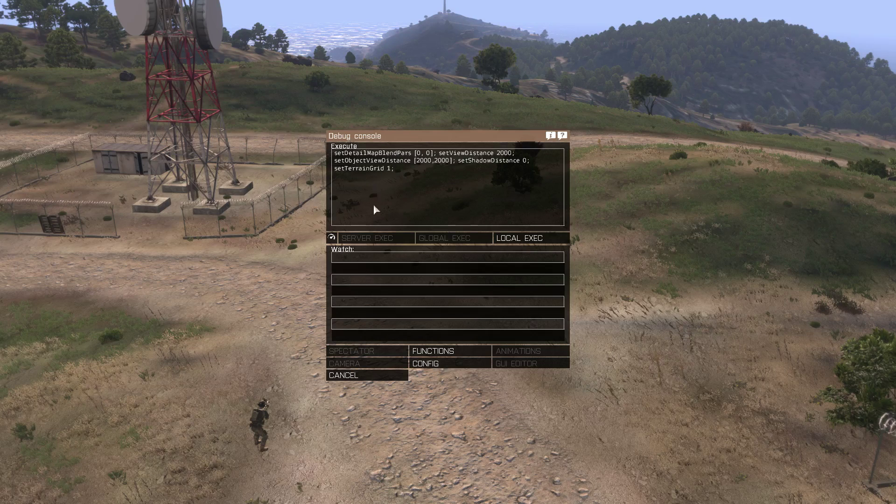
key("Escape")
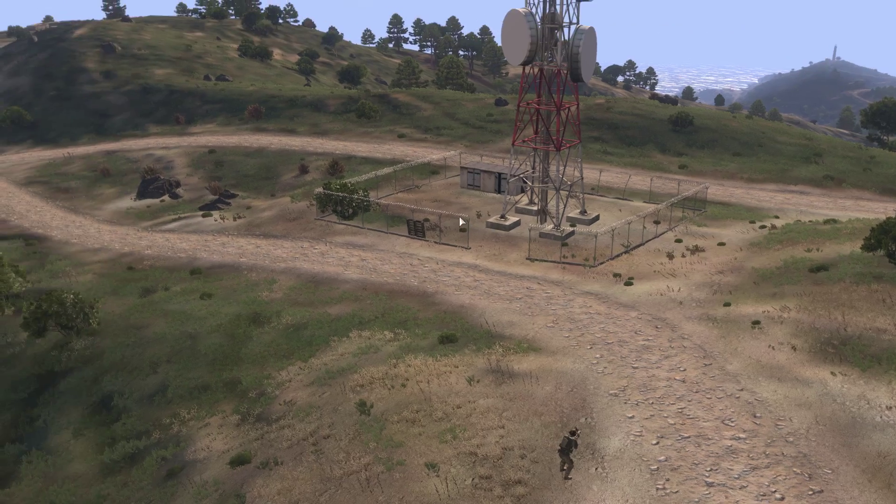
Run setShadowDistance 200 from the debug console with the camera near the soldier and radio tower
key("KP_Subtract")
left_click_drag(461, 214, 435, 207)
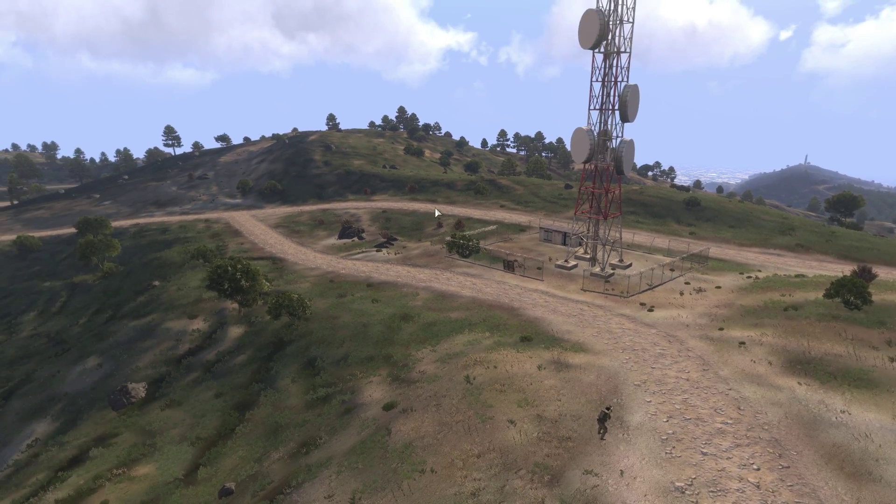
left_click_drag(443, 155, 439, 152)
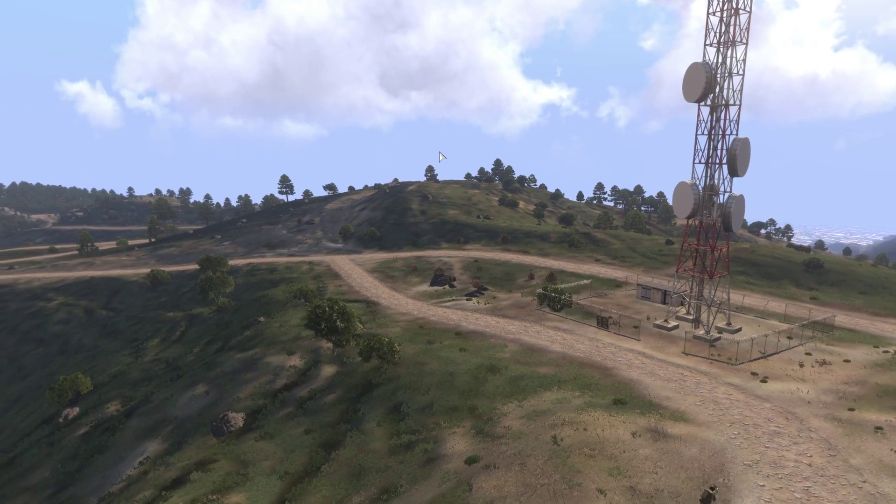
key("KP_Add")
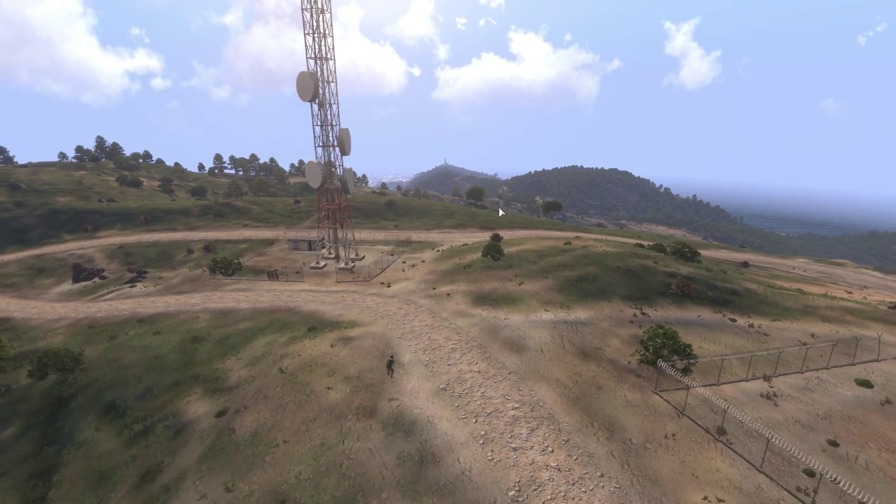
key("ctrl+d")
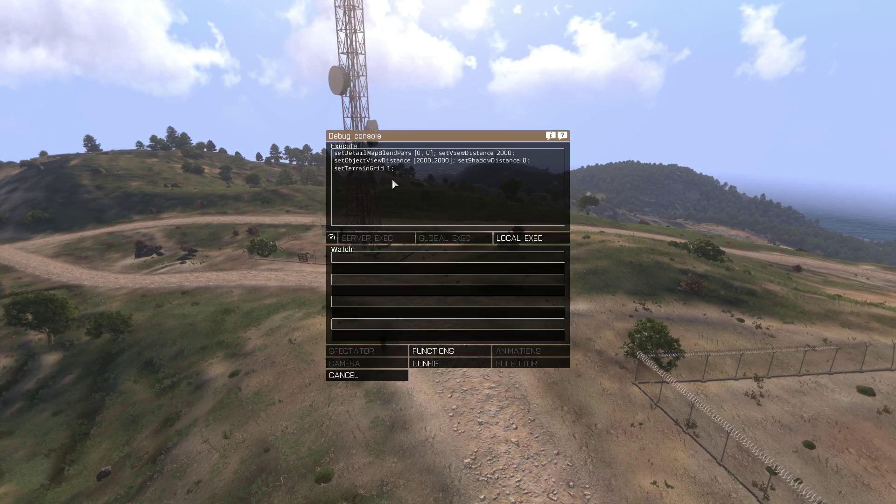
left_click_drag(458, 164, 527, 161)
key("Escape")
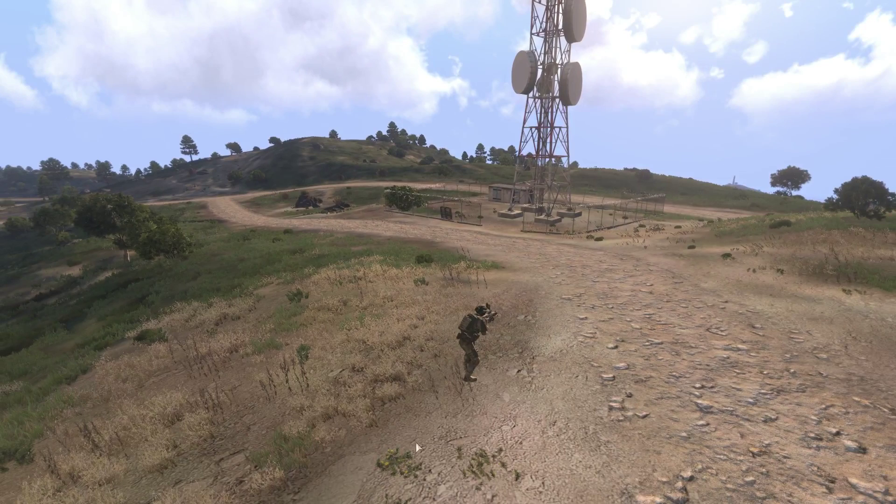
key("Escape")
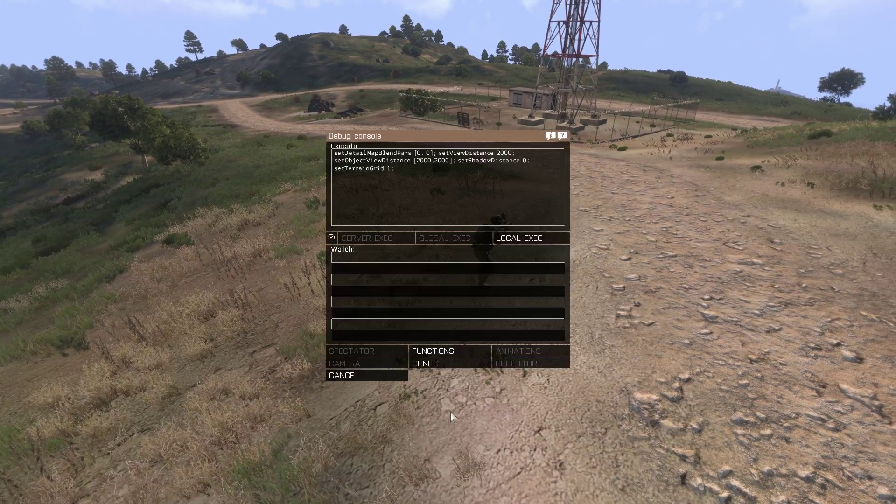
left_click(524, 161)
key("Escape")
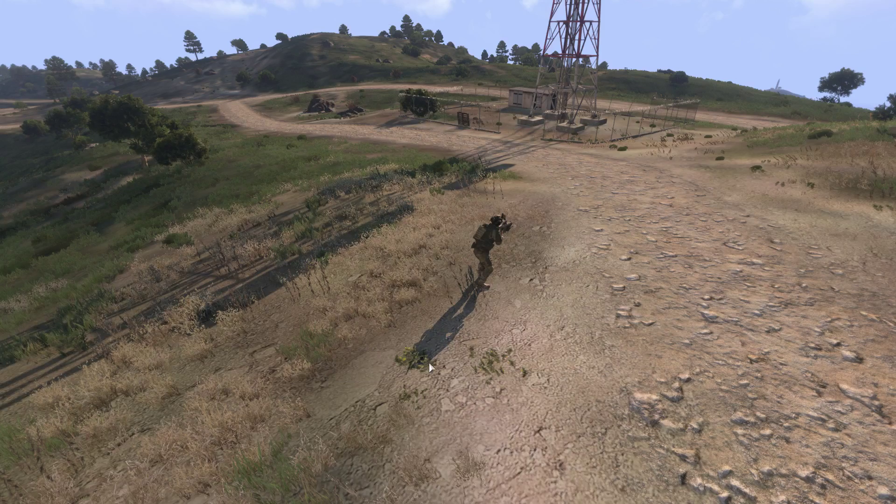
Try a shadow distance of 100 near the radio tower, and restore setShadowDistance to 200
key("s")
key("q")
key("s")
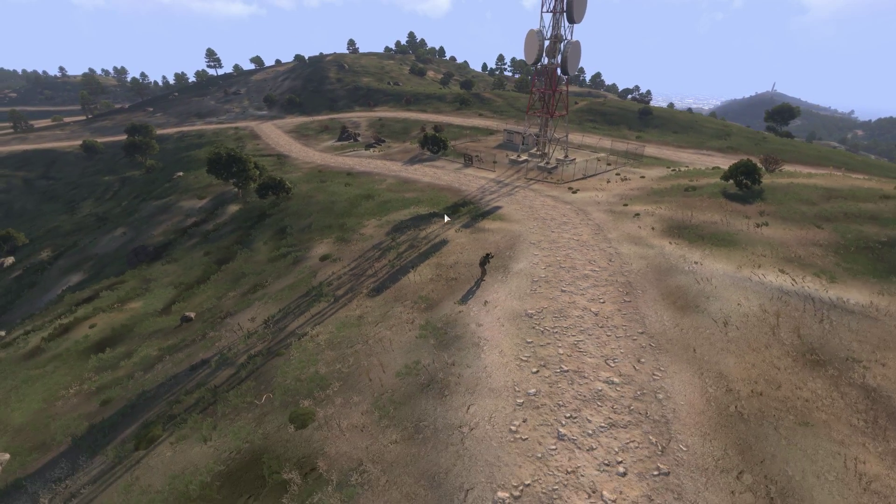
key("w")
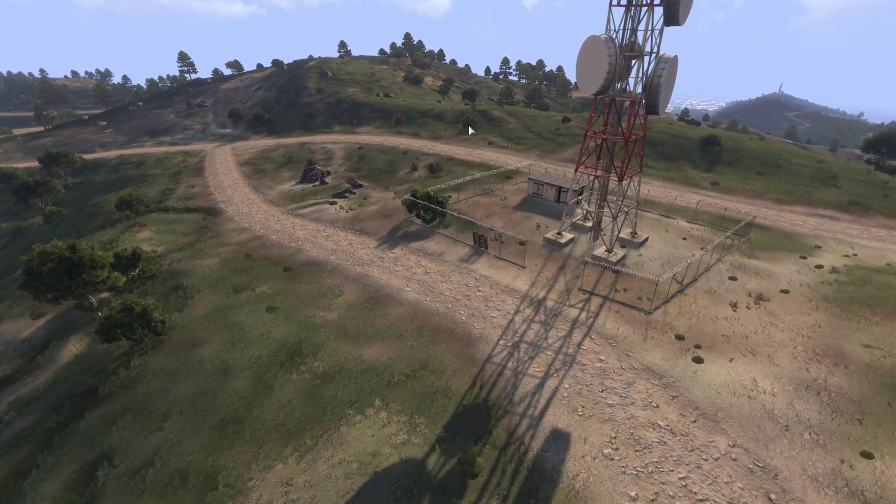
left_click_drag(469, 128, 385, 132)
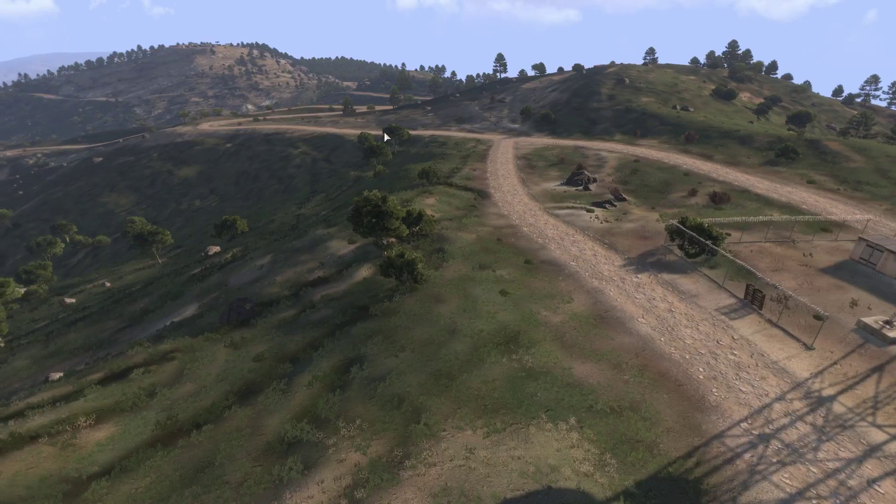
key("Escape")
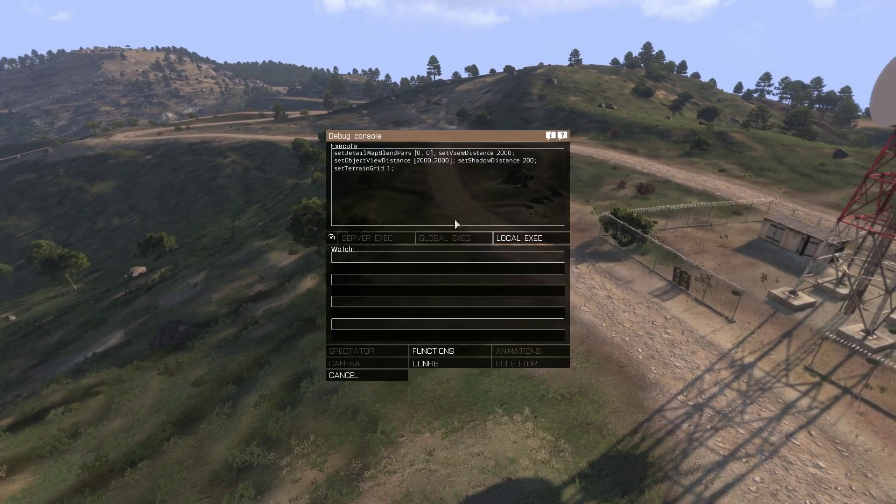
left_click(526, 160)
key("BackSpace")
type("1")
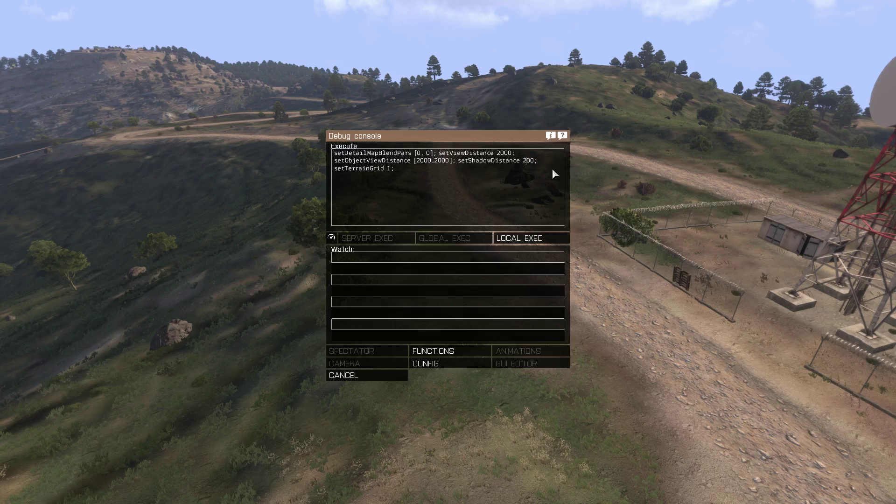
key("Return")
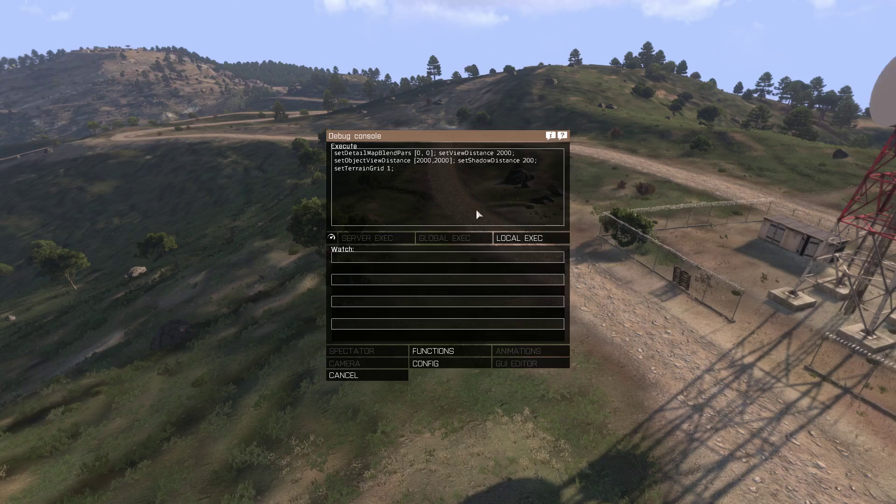
key("Escape")
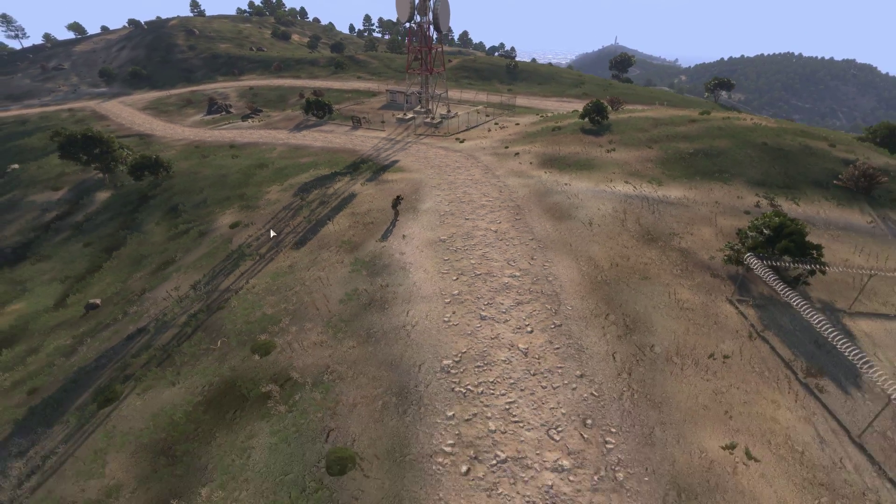
Highlight the setShadowDistance and setObjectViewDistance statements in the debug console for review
key("Escape")
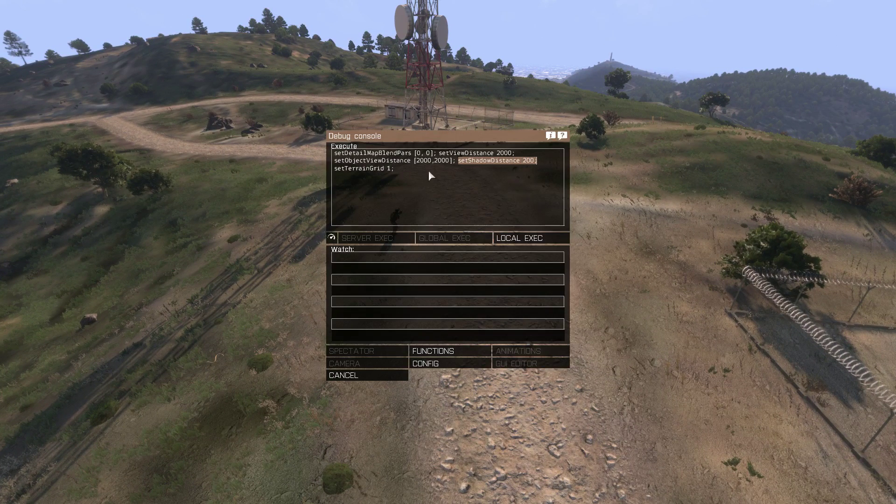
left_click(452, 159)
left_click_drag(453, 162, 335, 162)
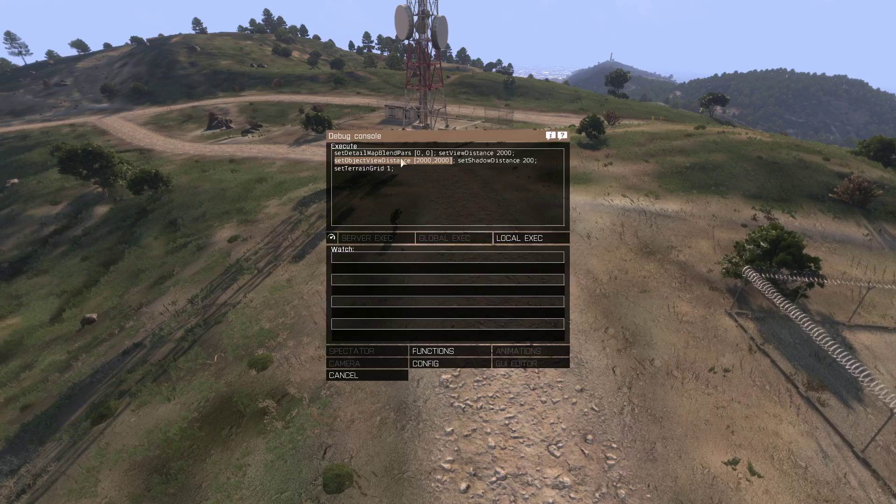
key("Escape")
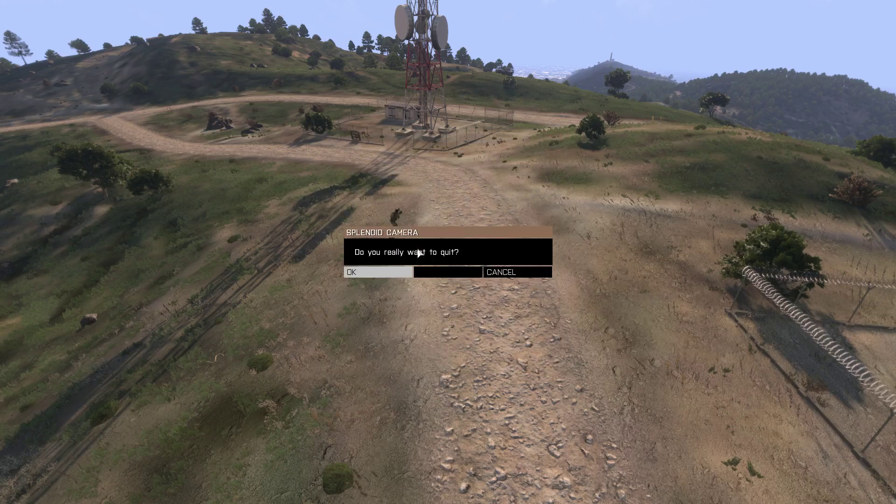
Quit the Splendid Camera and open the video options to examine the object visibility distance
left_click(392, 273)
left_click(37, 441)
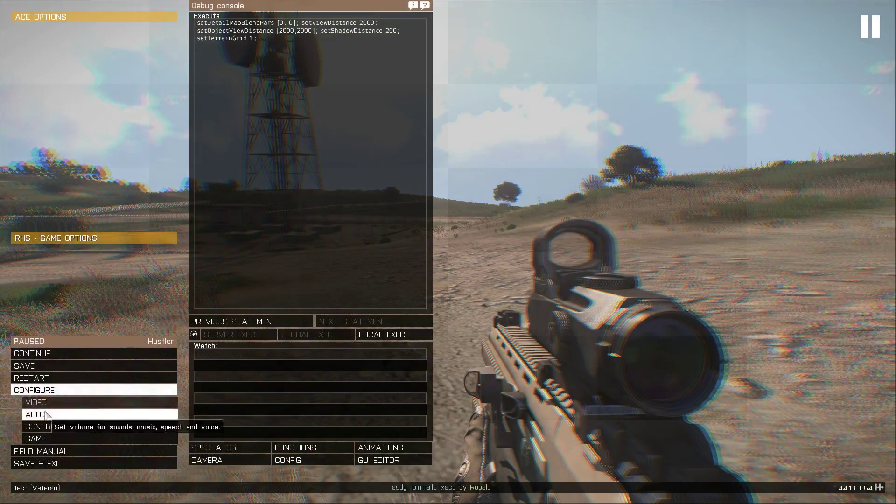
left_click(57, 405)
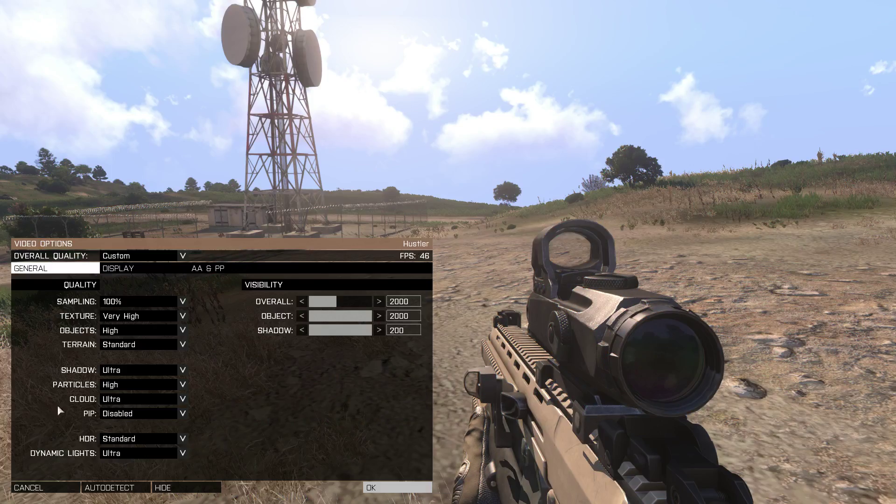
left_click(398, 318)
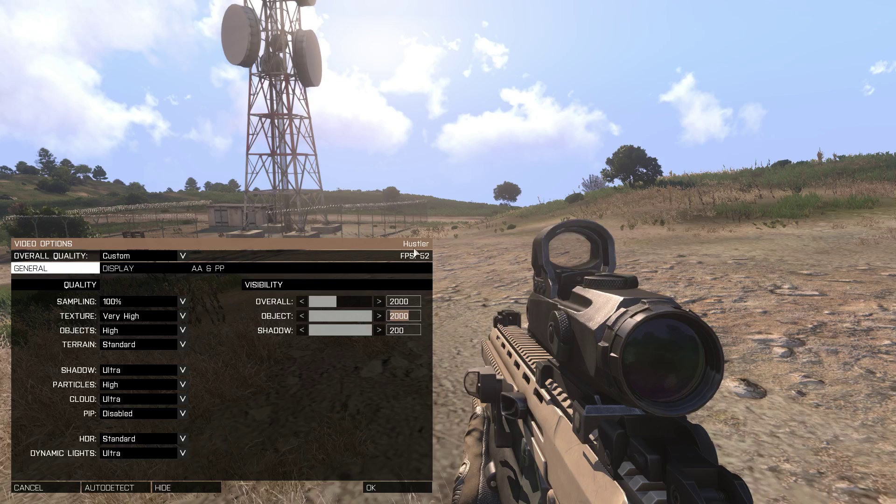
left_click(365, 315)
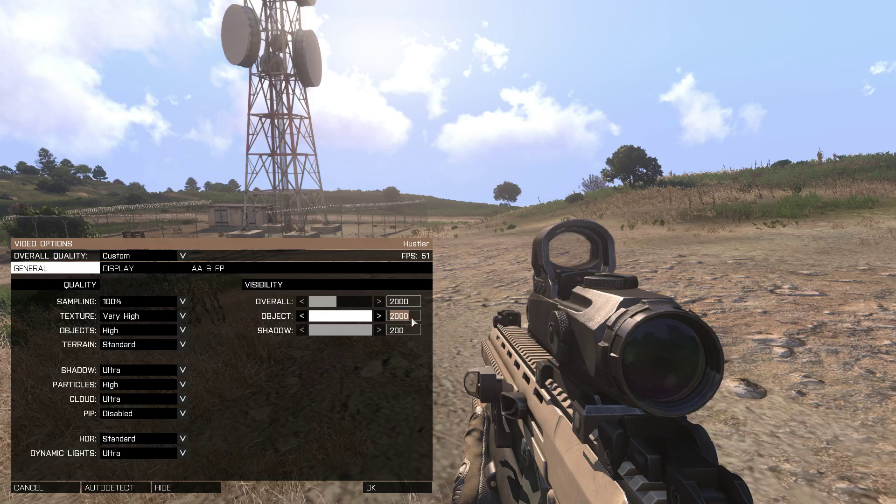
Compare the setObjectViewDistance statement with the visibility settings in the video options, and highlight the setViewDistance value in the debug console
left_click(397, 487)
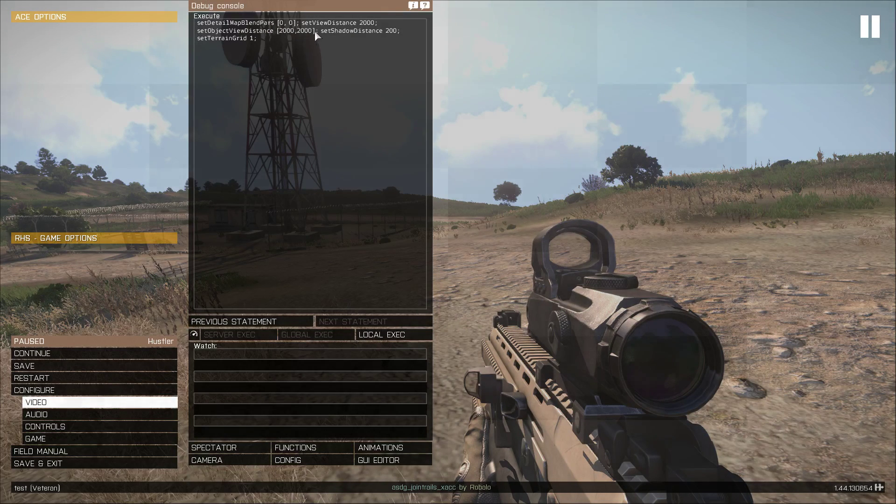
left_click_drag(316, 30, 192, 30)
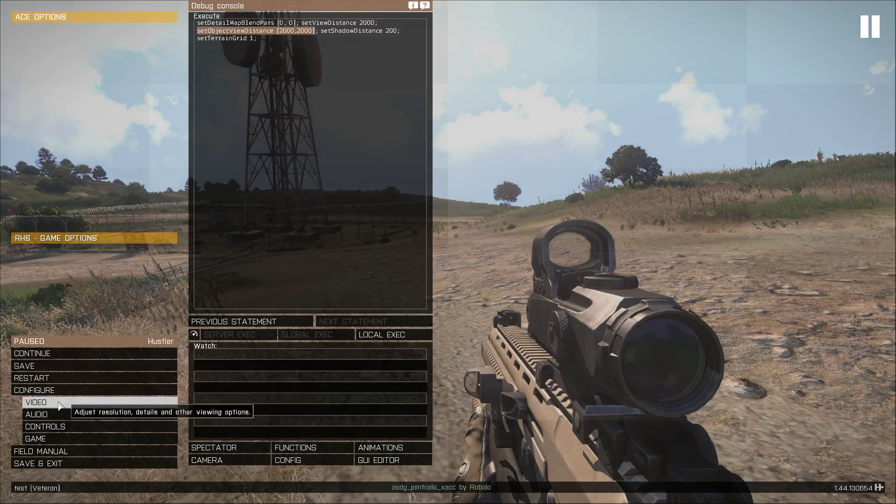
left_click(80, 401)
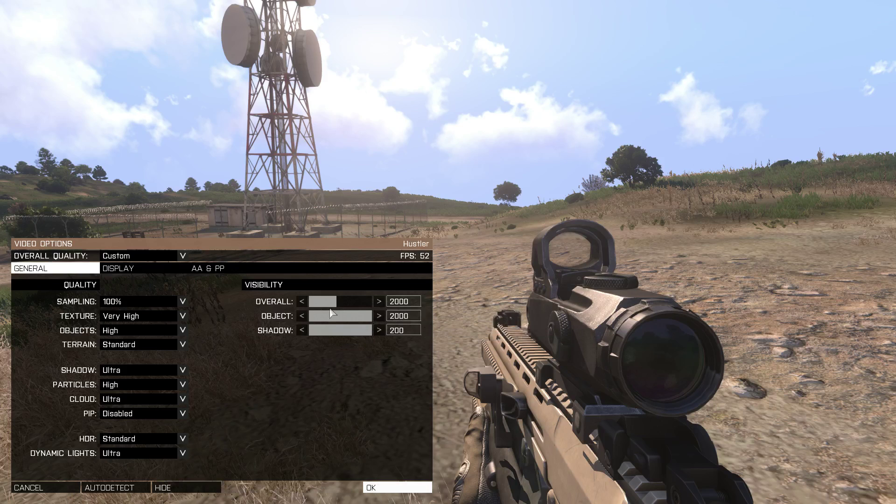
key("Escape")
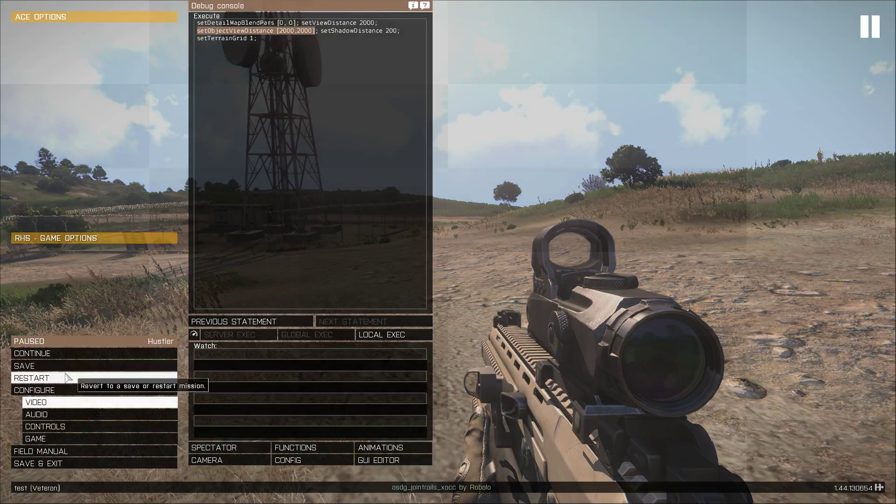
left_click(359, 82)
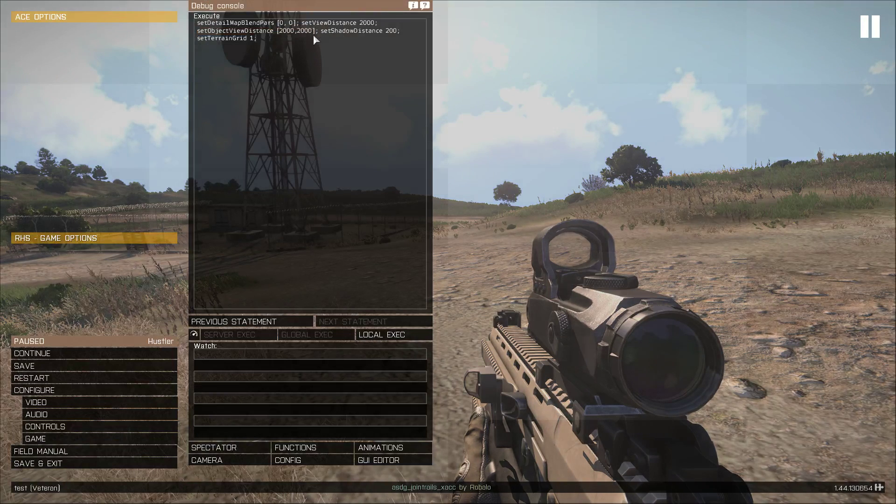
left_click_drag(301, 24, 377, 27)
Resume the game briefly, and open the Splendid Camera on a wide view of the wooded hills and dirt road
key("Escape")
key("BackSpace")
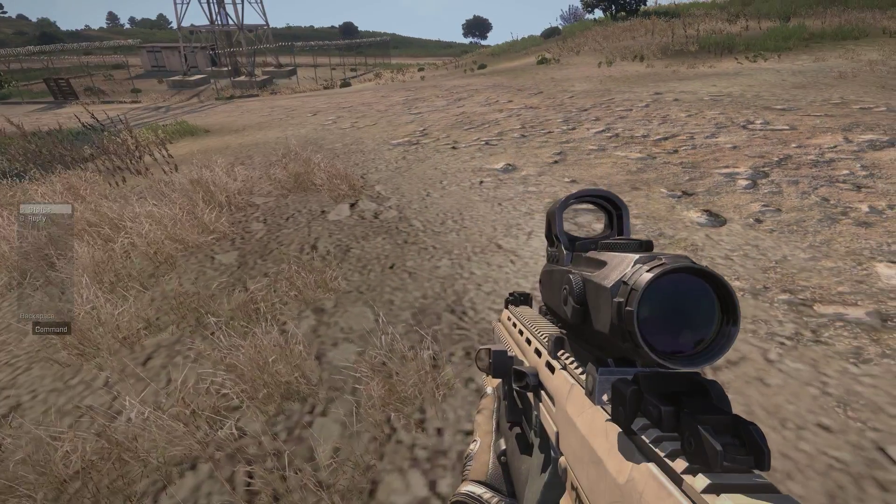
key("Escape")
left_click(227, 460)
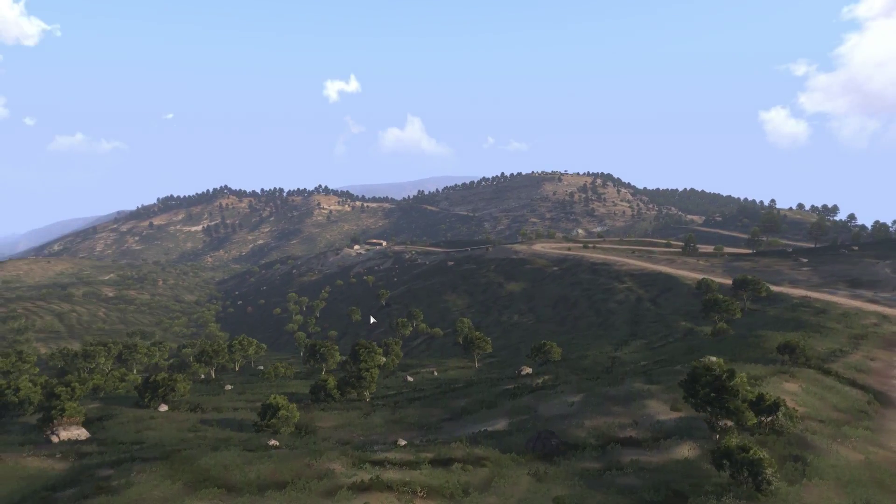
Try setViewDistance 200 from the debug console over the hill landscape, and restore setViewDistance to 2000
key("F1")
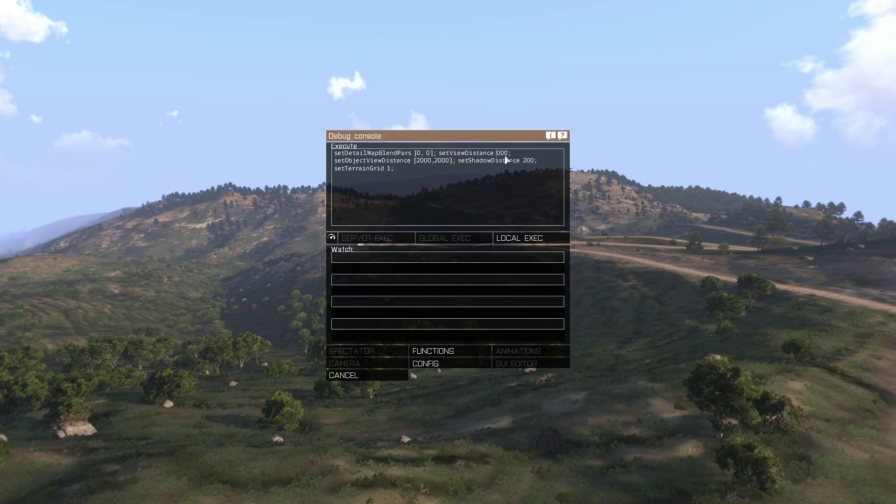
type("2")
key("Return")
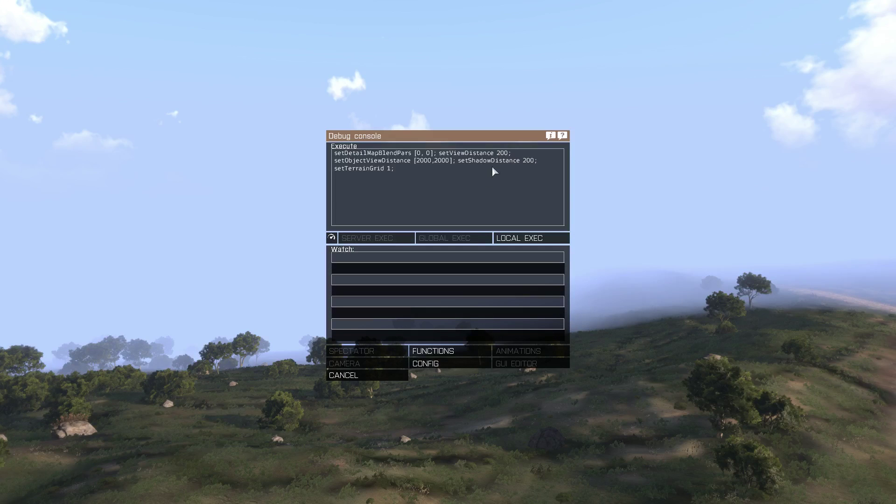
key("Return")
key("BackSpace")
key("Return")
type("2")
key("Return")
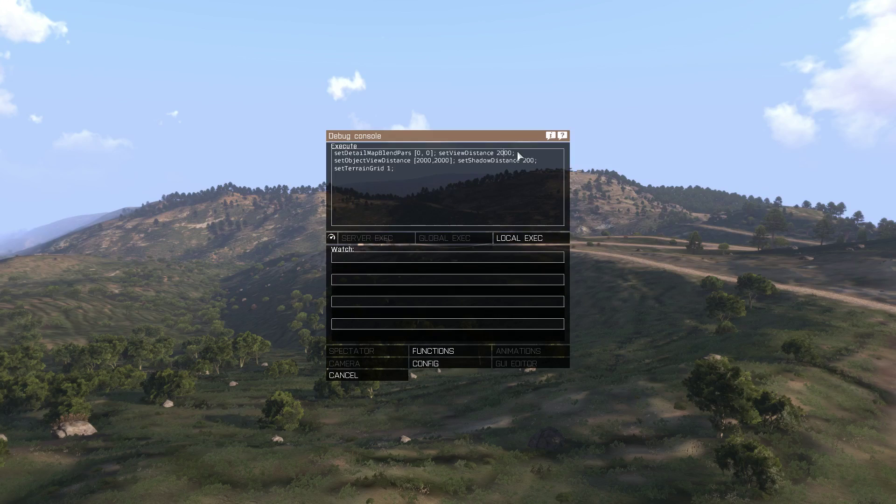